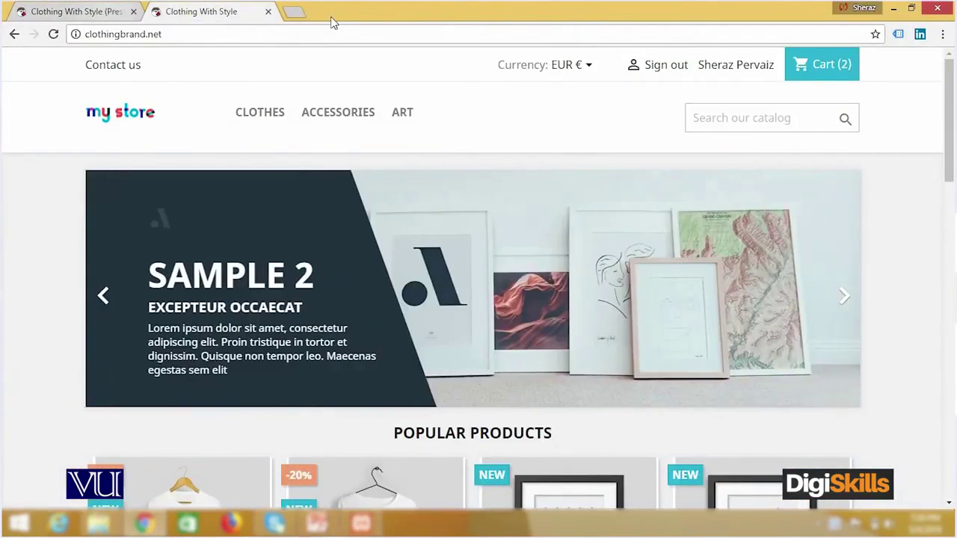
Step: Load the local store at localhost/prestashop in a new Chrome tab
click(296, 13)
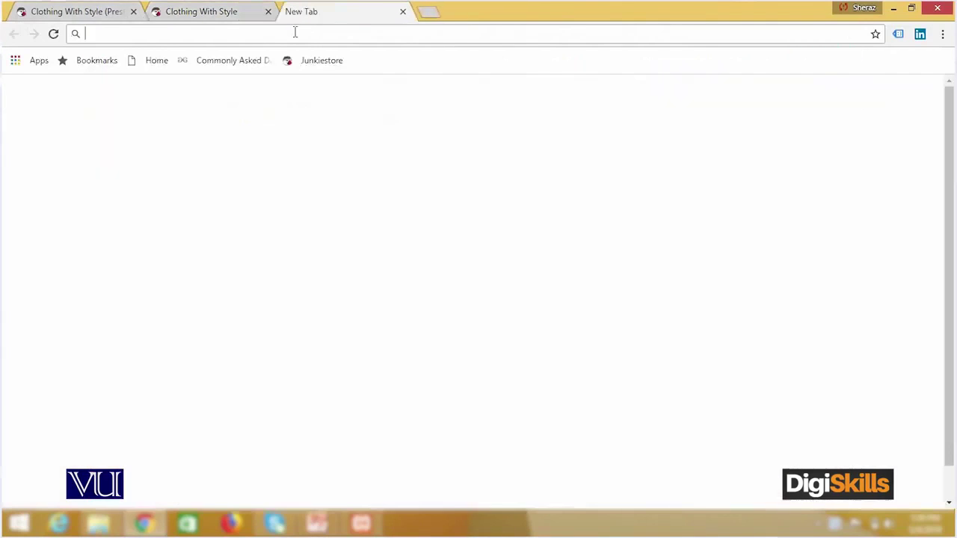
text(loc)
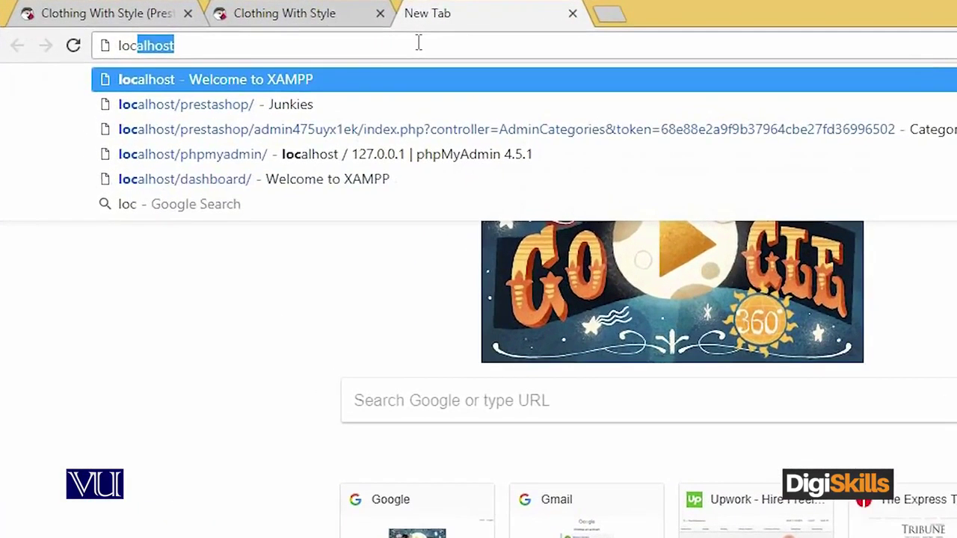
text(alhost/pre)
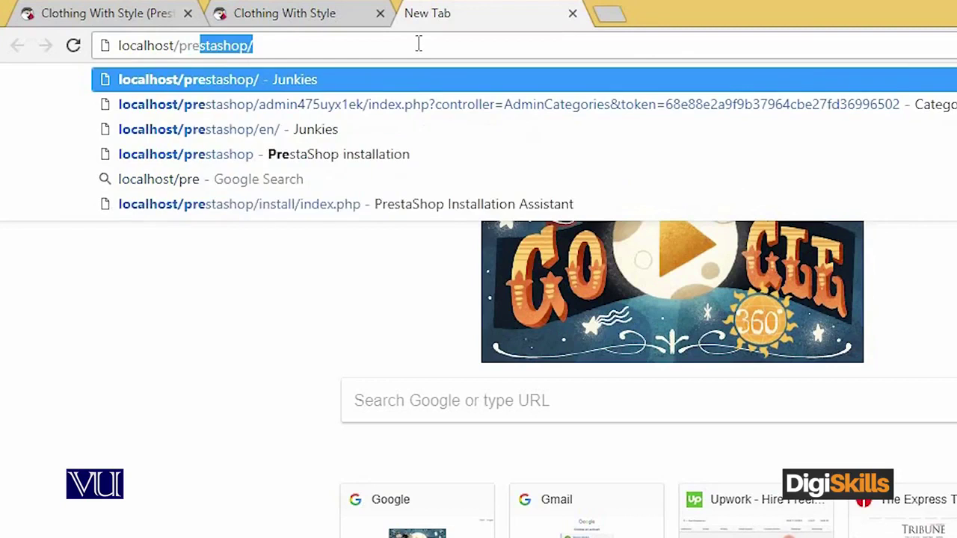
key(Right)
key(Return)
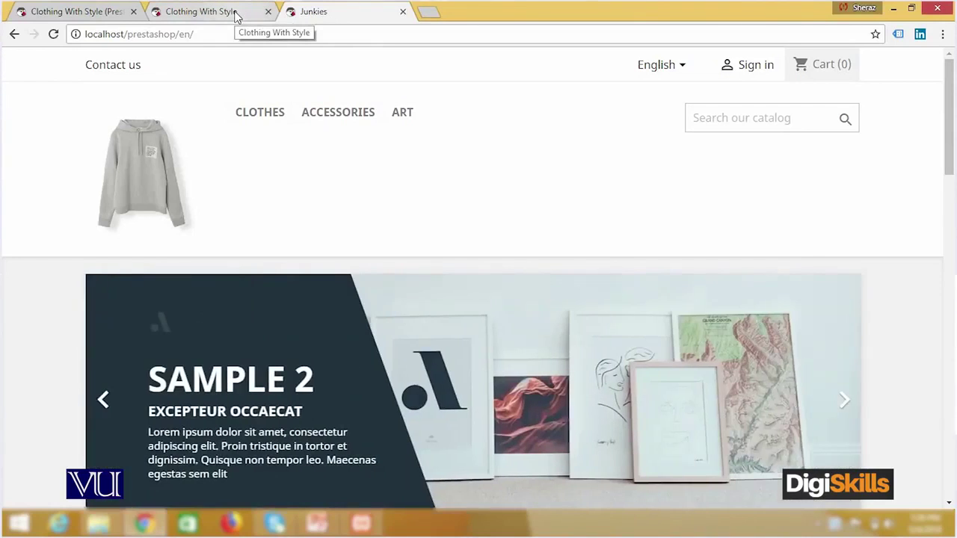
Step: Glance at the Clothing With Style tab, then return to Junkies and edit its address
click(235, 16)
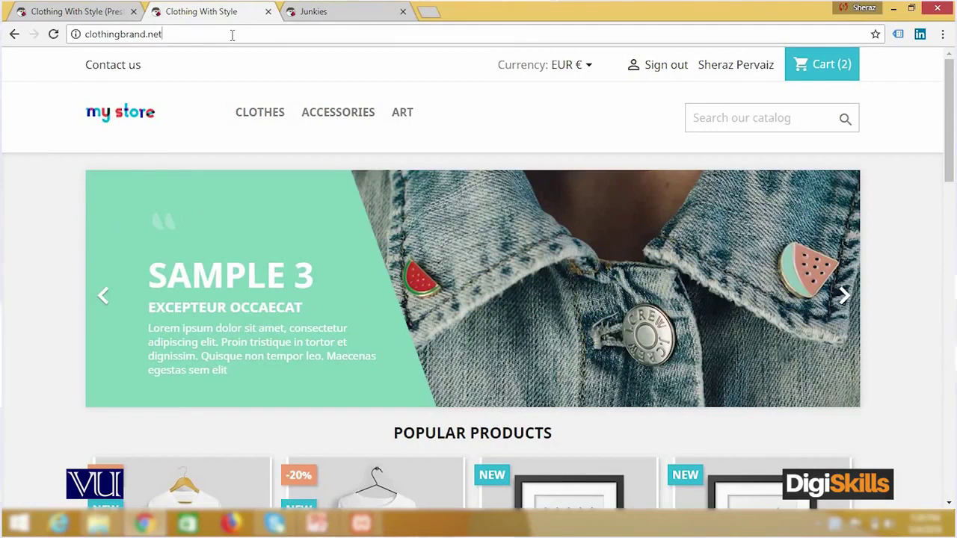
click(340, 16)
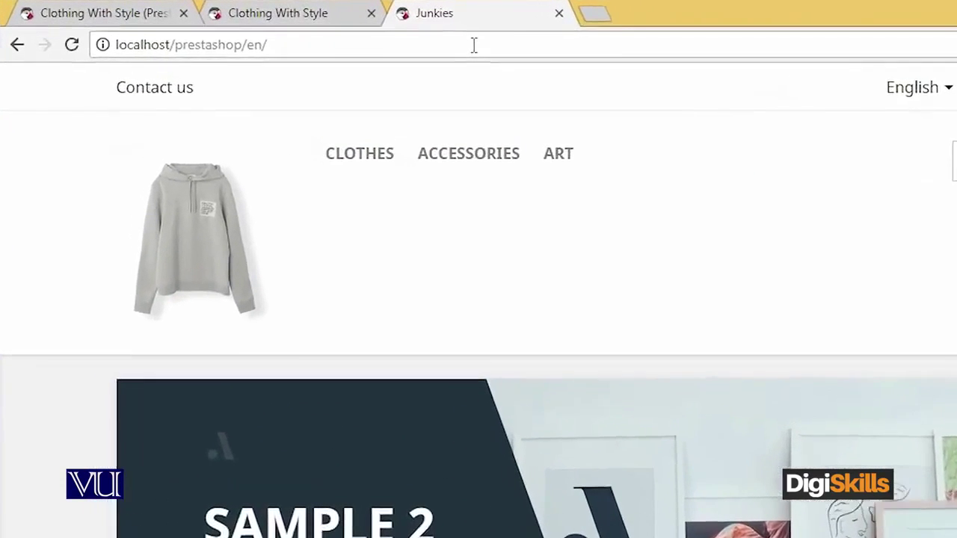
click(328, 33)
click(328, 34)
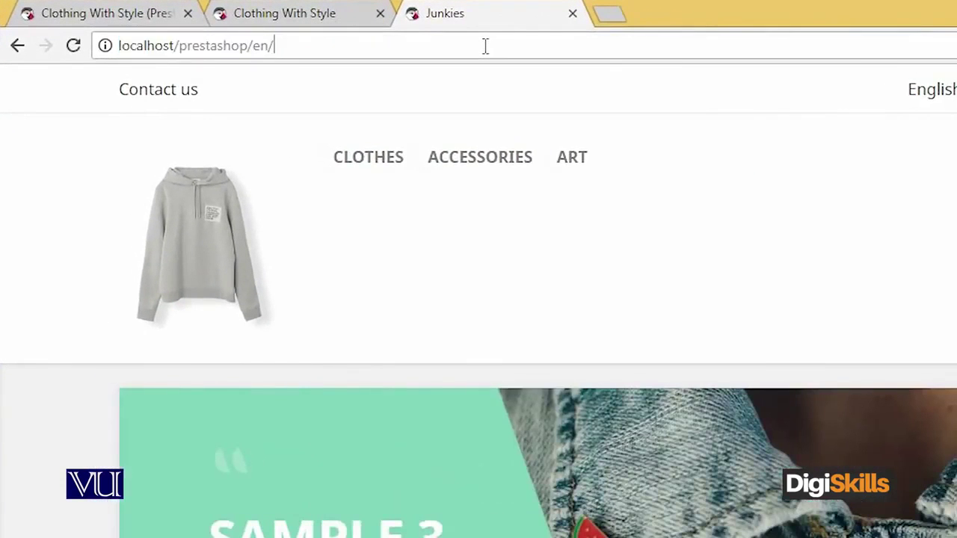
Step: Go to the admin folder address and log in with the saved email and password
key(BackSpace)
key(BackSpace)
key(BackSpace)
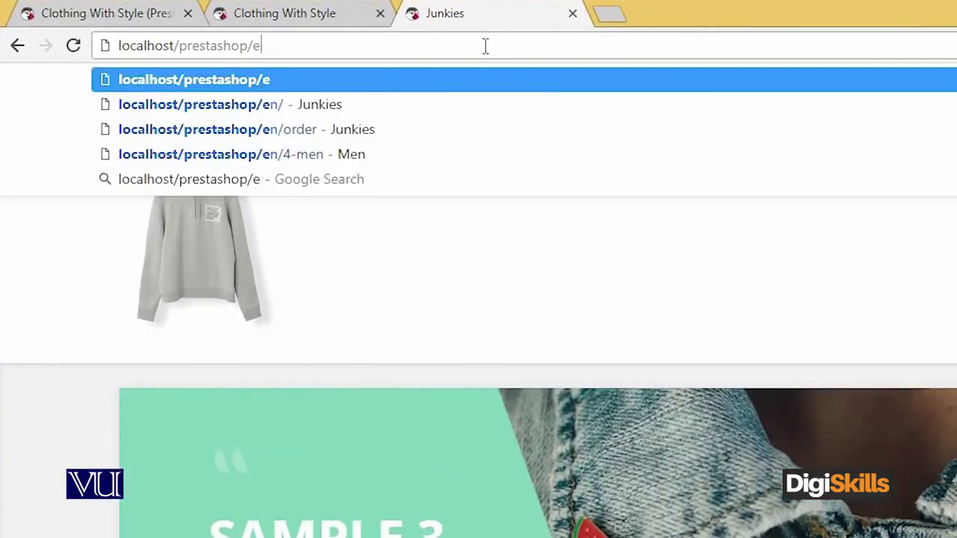
text(adm)
key(Right)
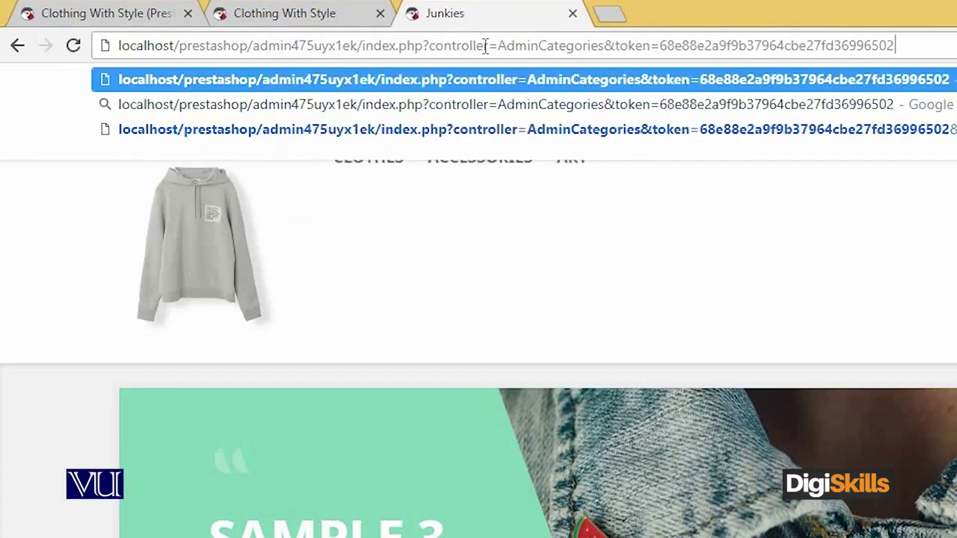
key(Return)
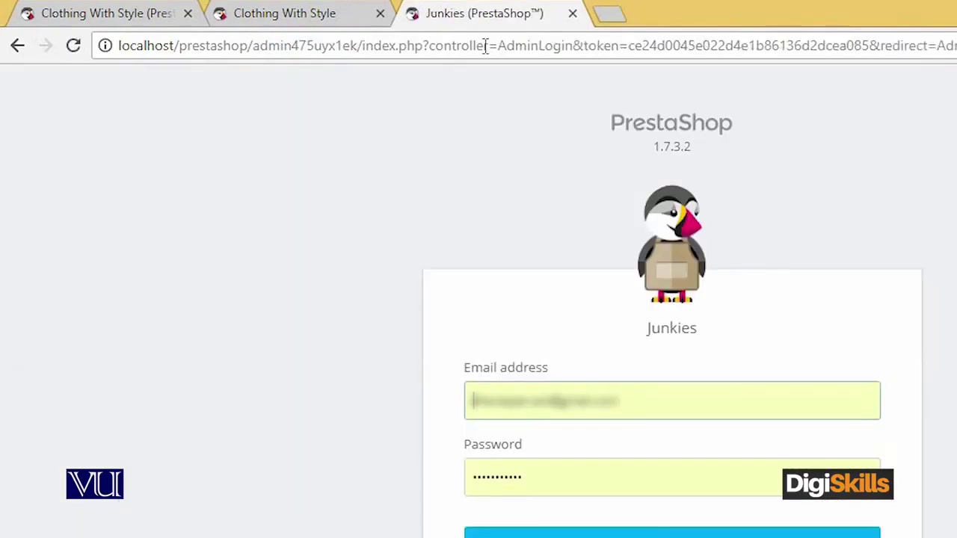
click(484, 45)
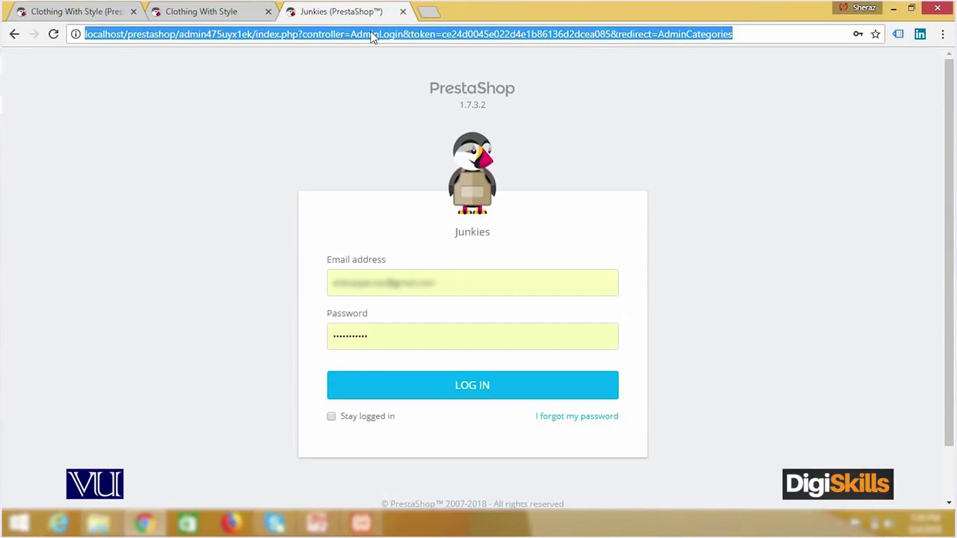
click(484, 386)
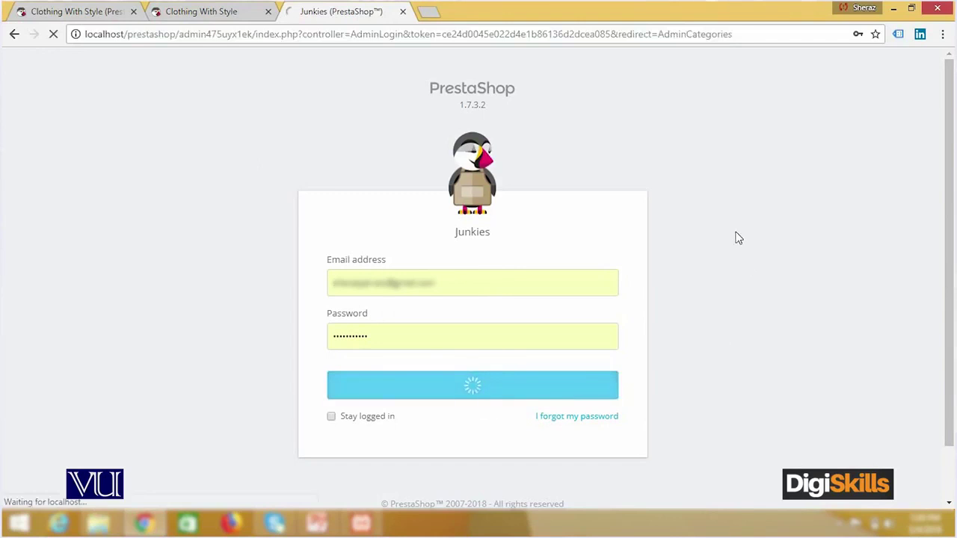
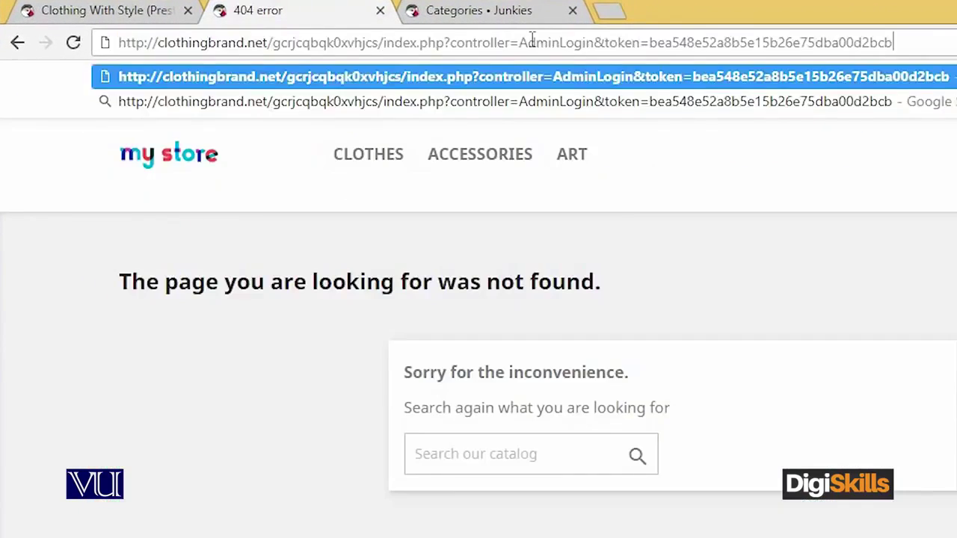
Step: Log in to the clothingbrand.net AdminLogin page using the saved admin email
key(Return)
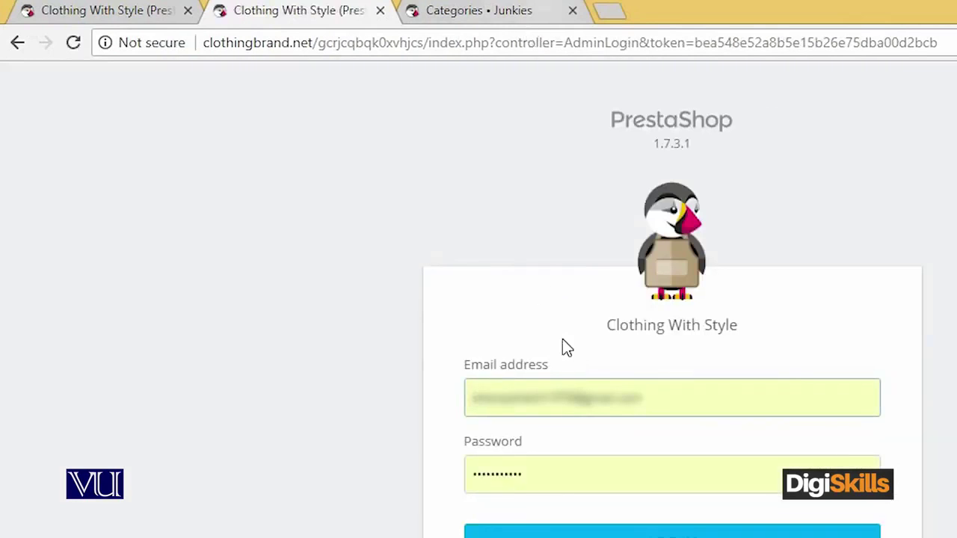
click(619, 399)
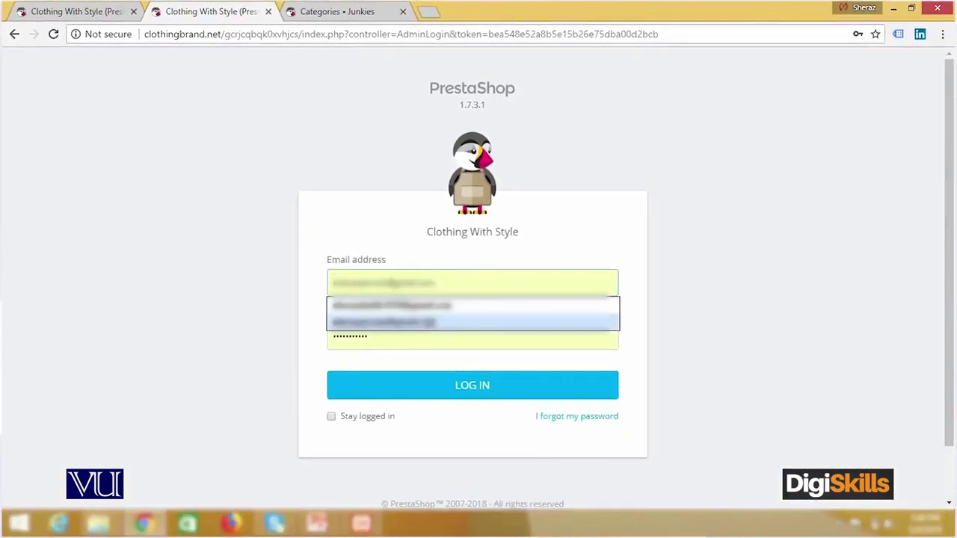
click(429, 321)
click(425, 390)
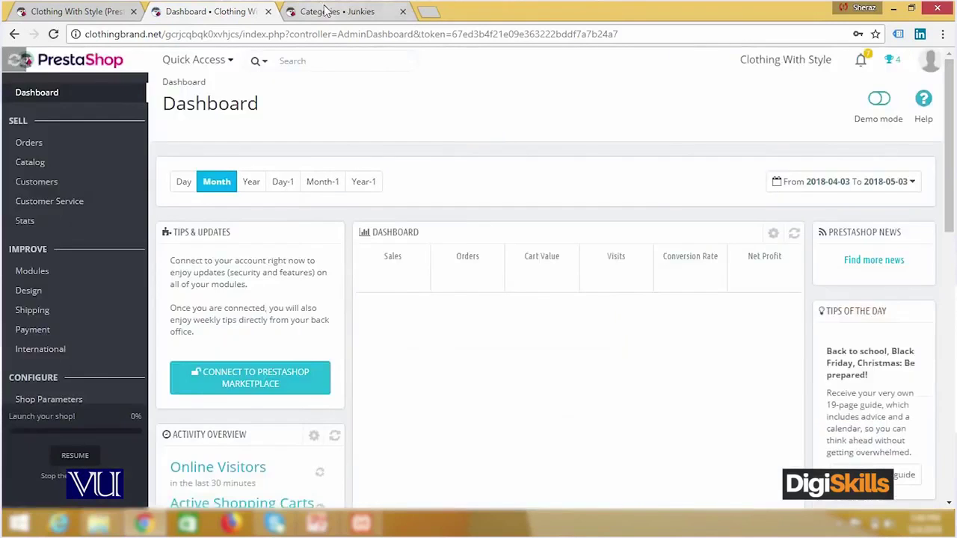
Step: Review the online Dashboard's Products and Sales section, then go back to the Junkies Categories tab
click(340, 11)
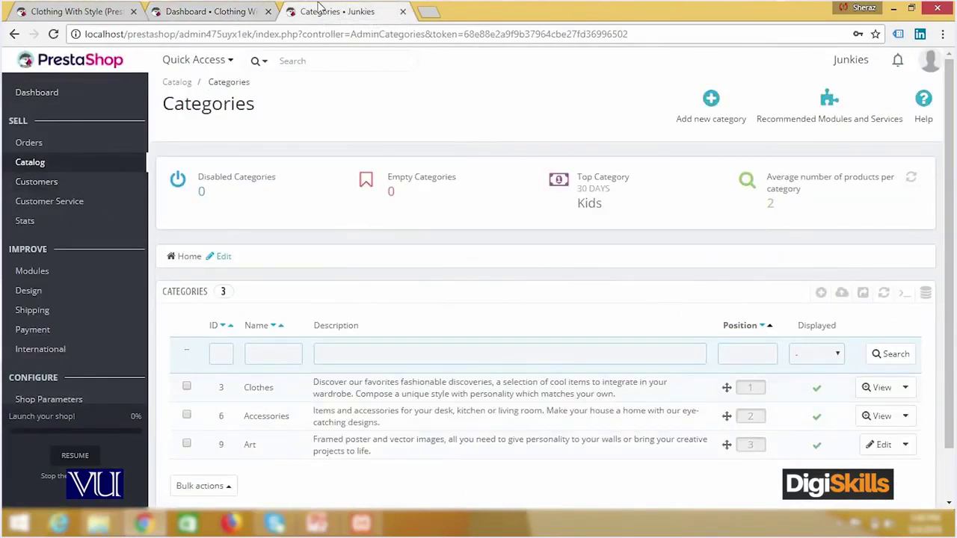
click(214, 11)
click(210, 11)
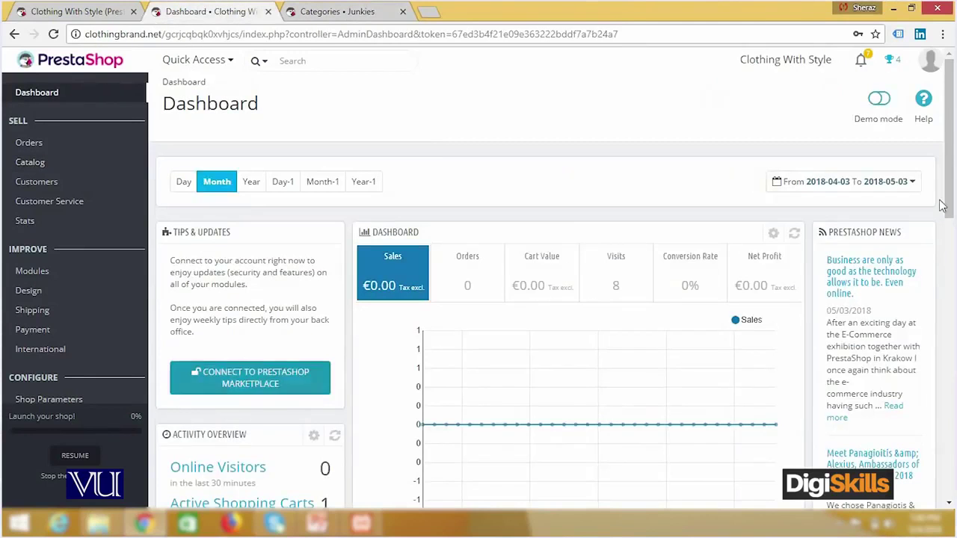
scroll(823, 391, down, 10)
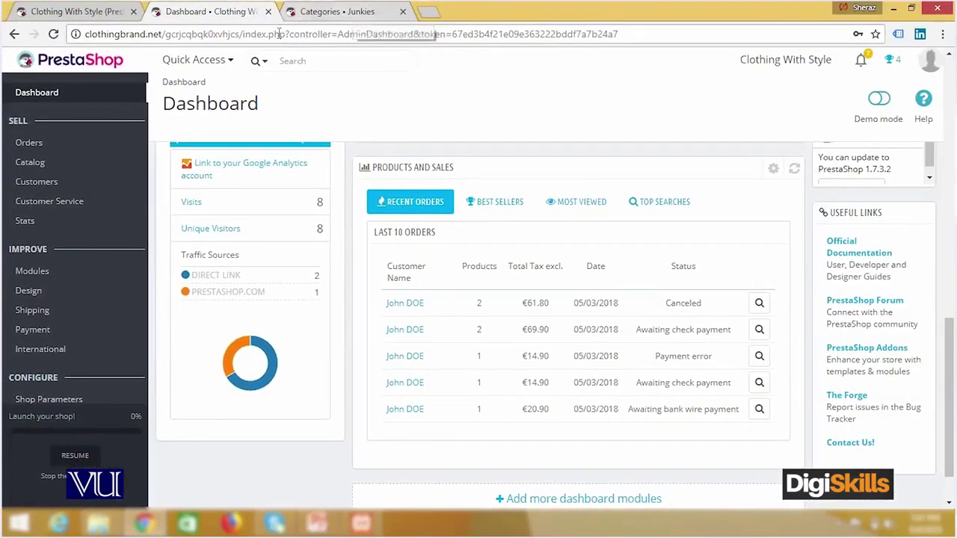
click(278, 36)
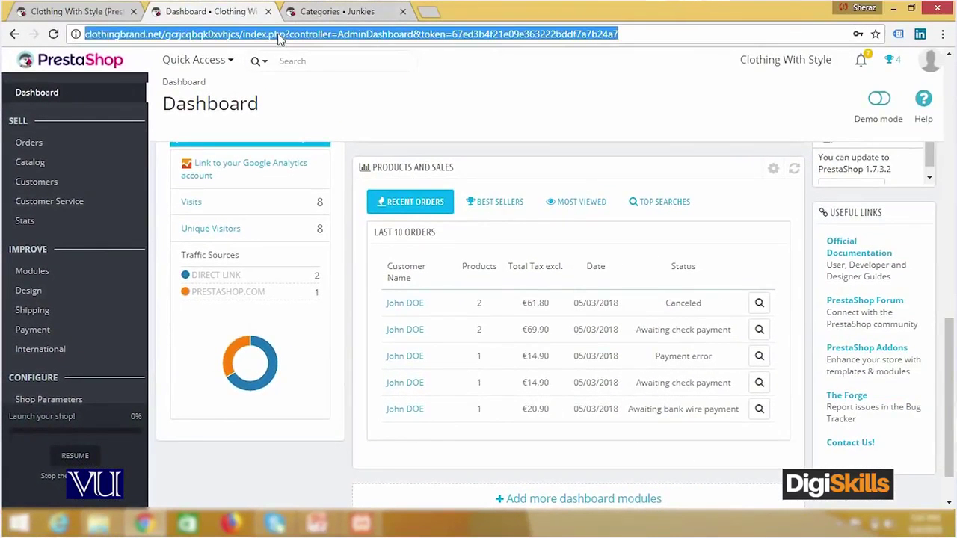
click(332, 12)
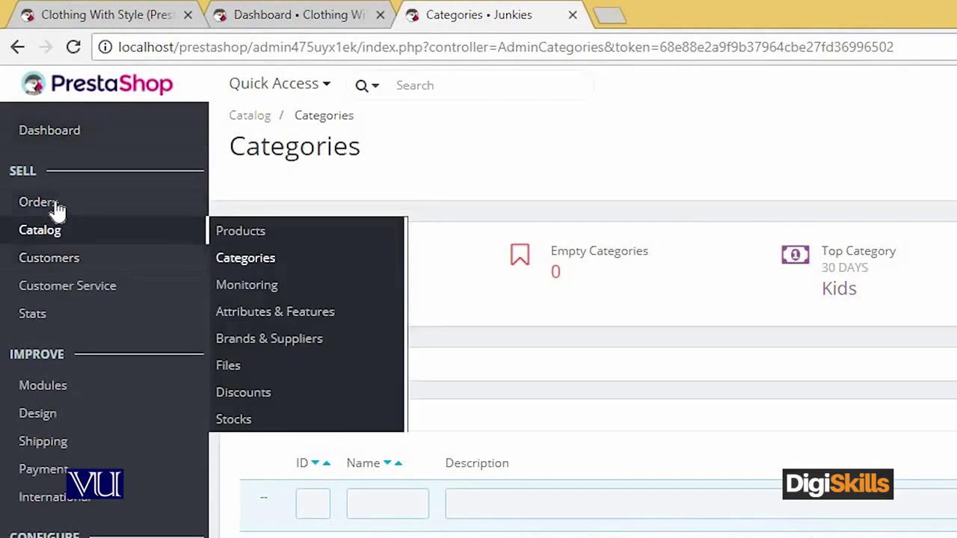
mouse_move(58, 212)
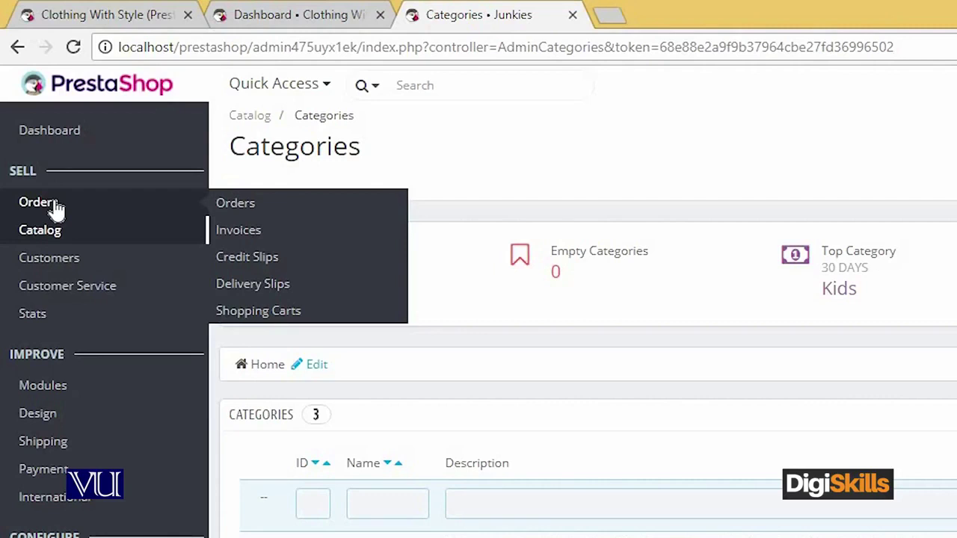
mouse_move(55, 229)
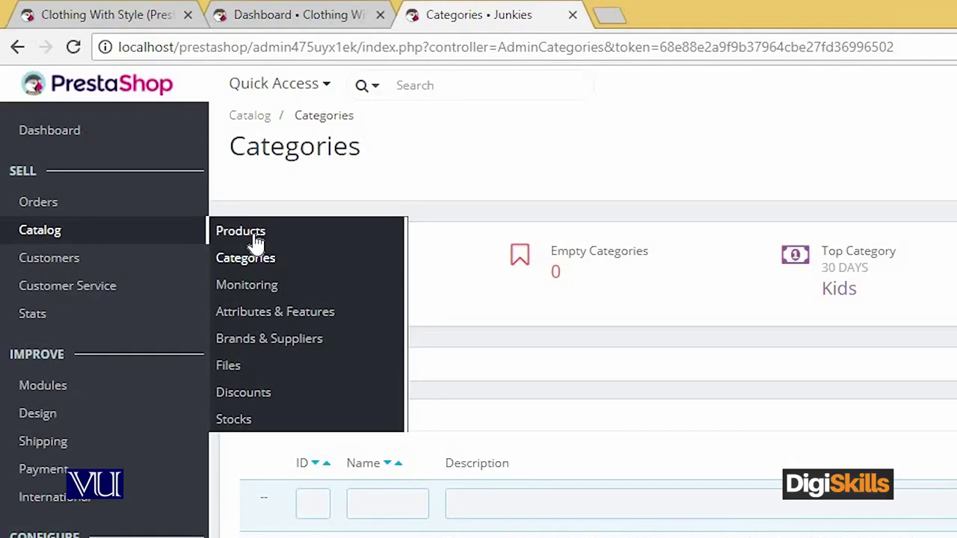
mouse_move(80, 268)
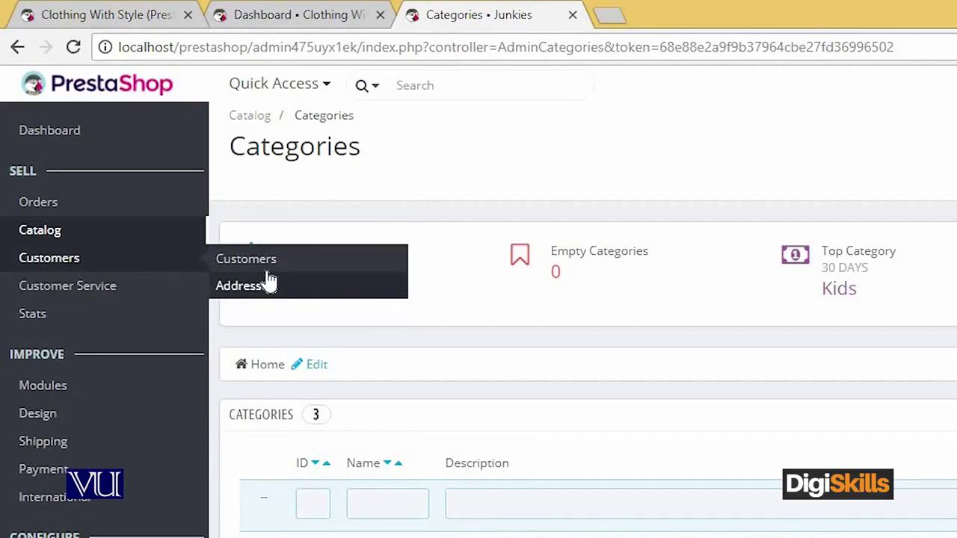
mouse_move(108, 288)
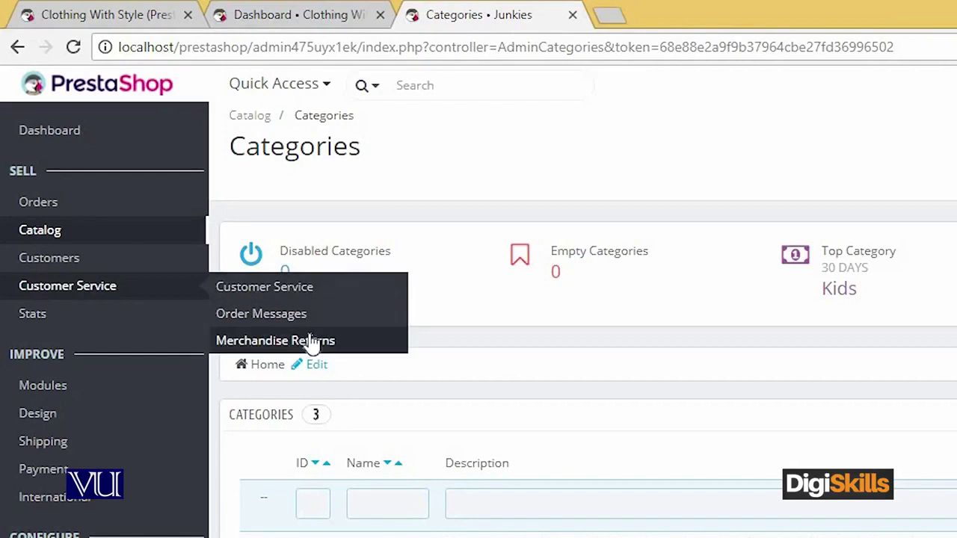
Step: Open the Stats page on the localhost store, then on the online store
click(42, 323)
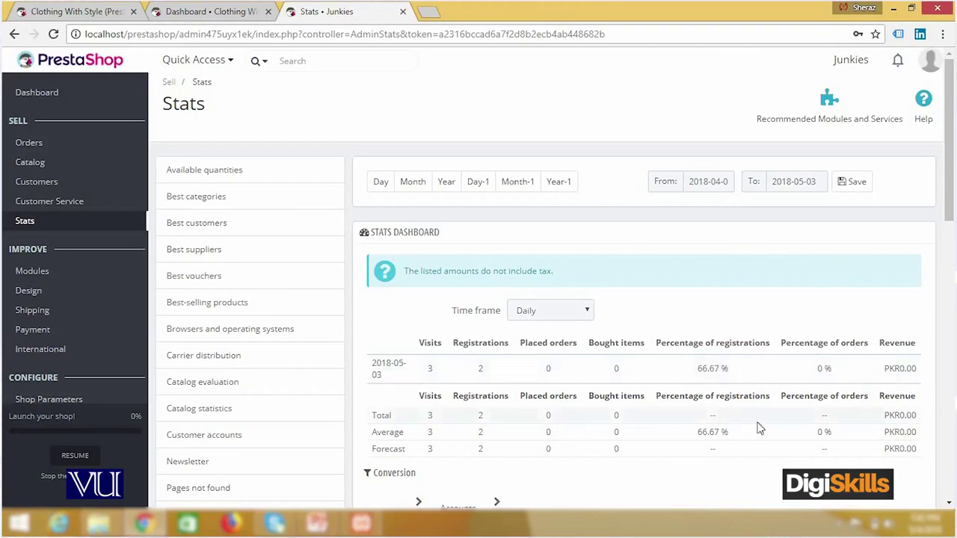
click(217, 11)
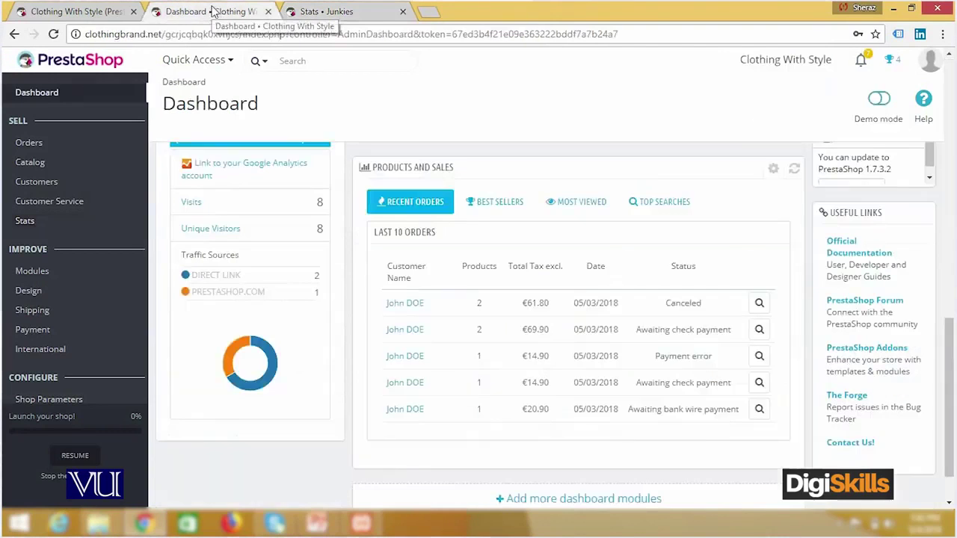
click(25, 220)
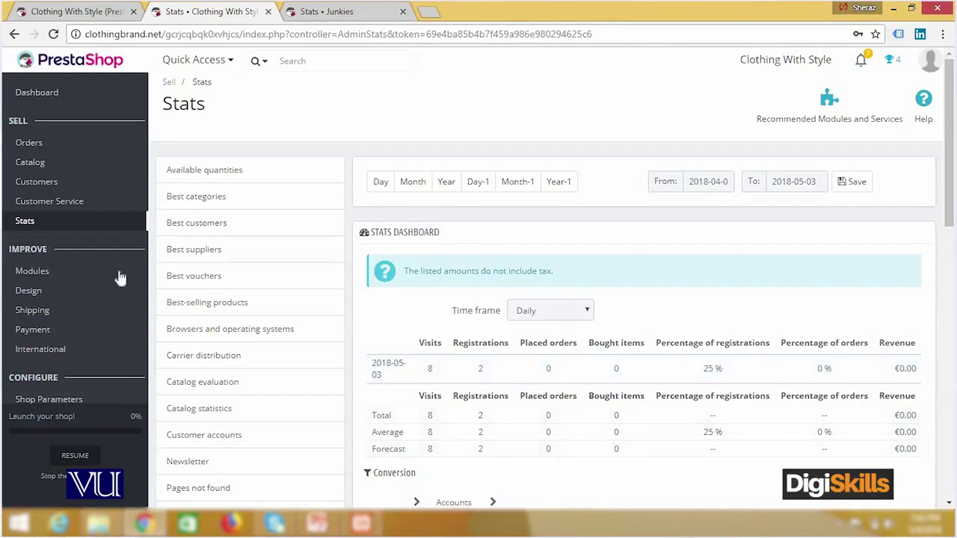
Step: Return to the online Dashboard and scroll down to its activity overview
click(47, 93)
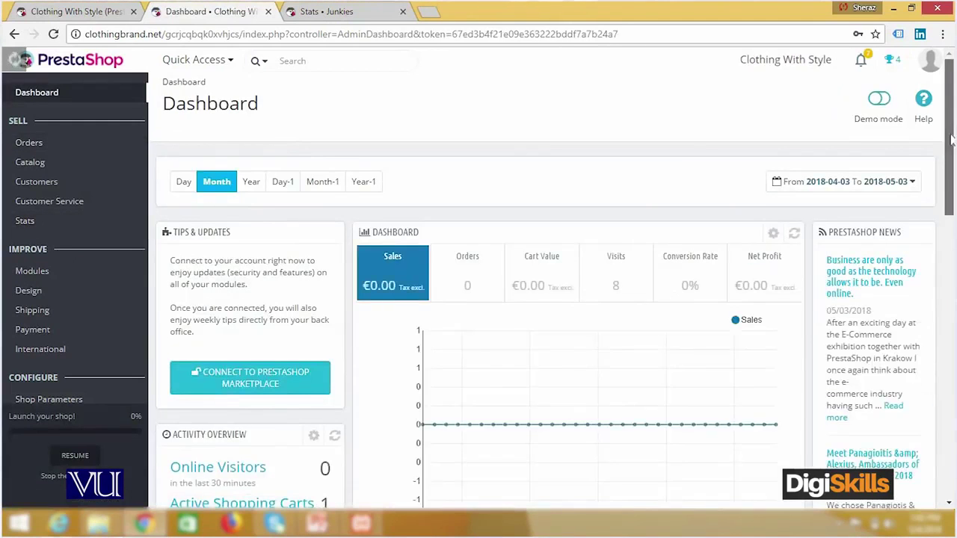
drag(952, 139, 952, 196)
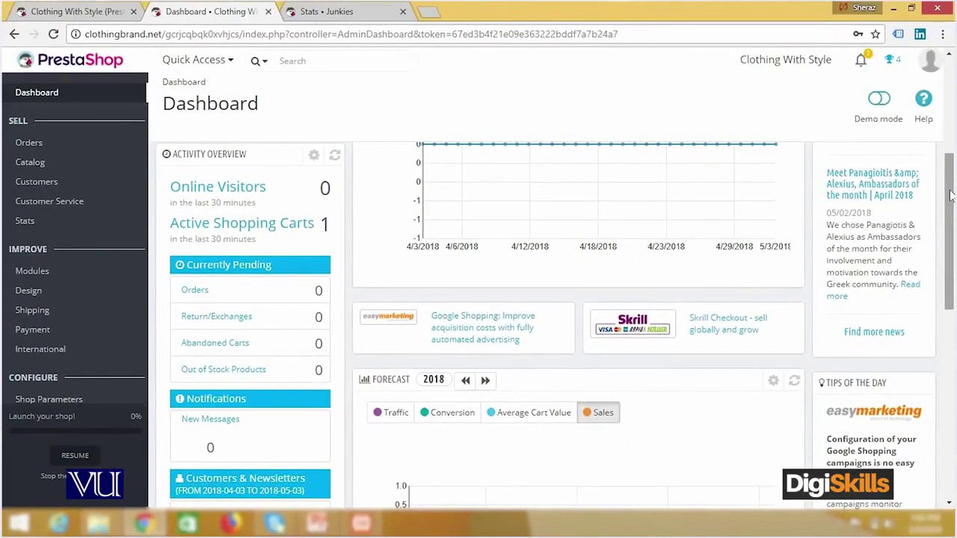
mouse_move(951, 194)
mouse_down()
mouse_move(951, 381)
mouse_move(951, 165)
mouse_move(952, 300)
mouse_move(952, 198)
mouse_up()
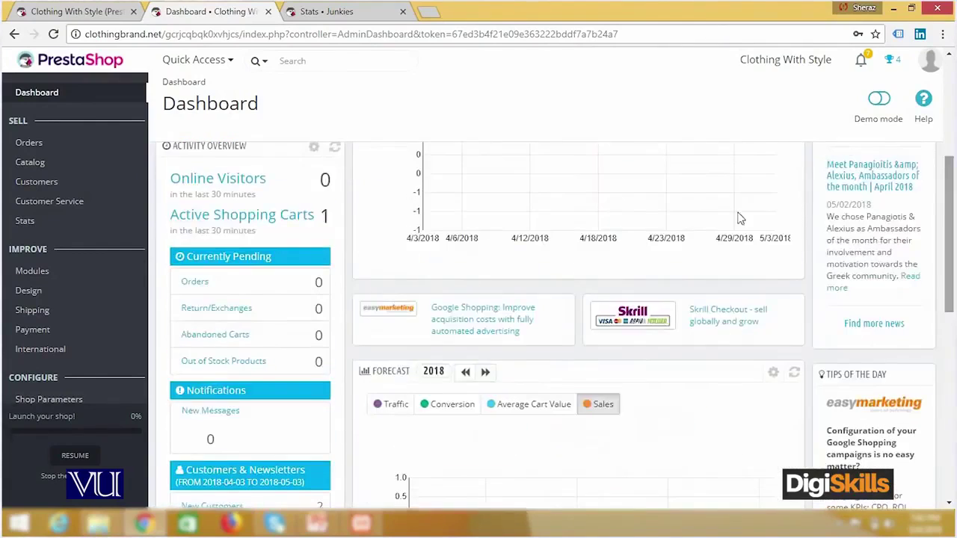
Step: Open Improve > Modules > Modules & Services in the localhost Junkies store
click(322, 11)
mouse_move(45, 279)
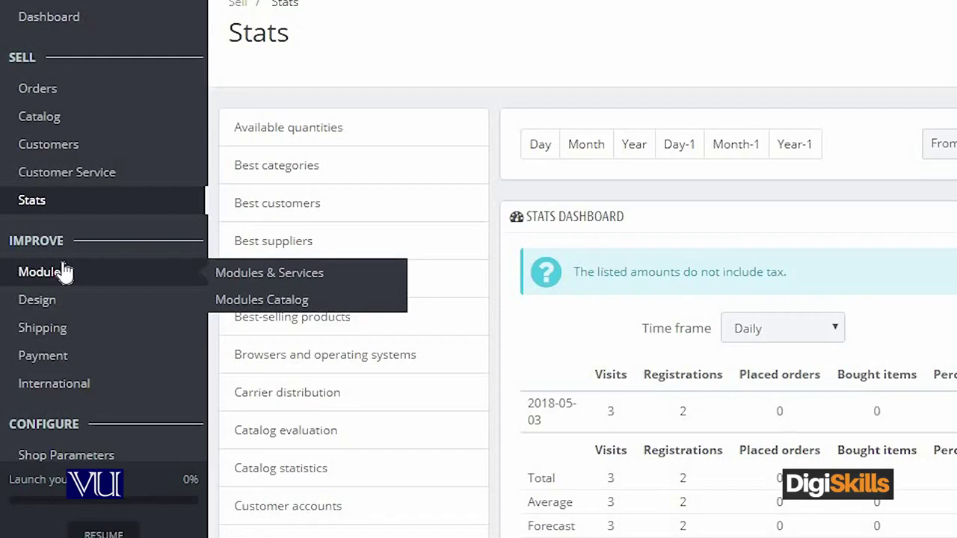
click(281, 275)
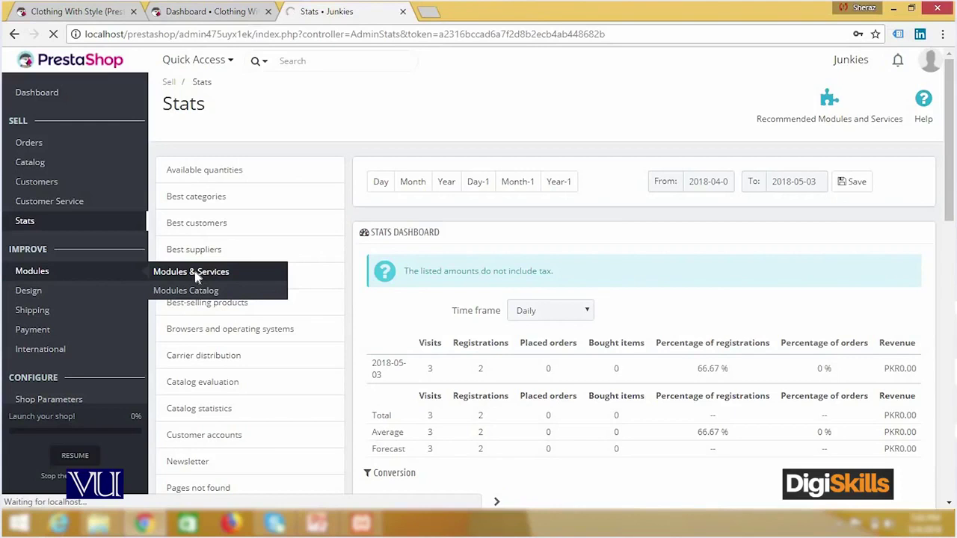
Step: Open Improve > Modules > Modules & Services in the online clothingbrand.net store
click(213, 15)
mouse_move(65, 271)
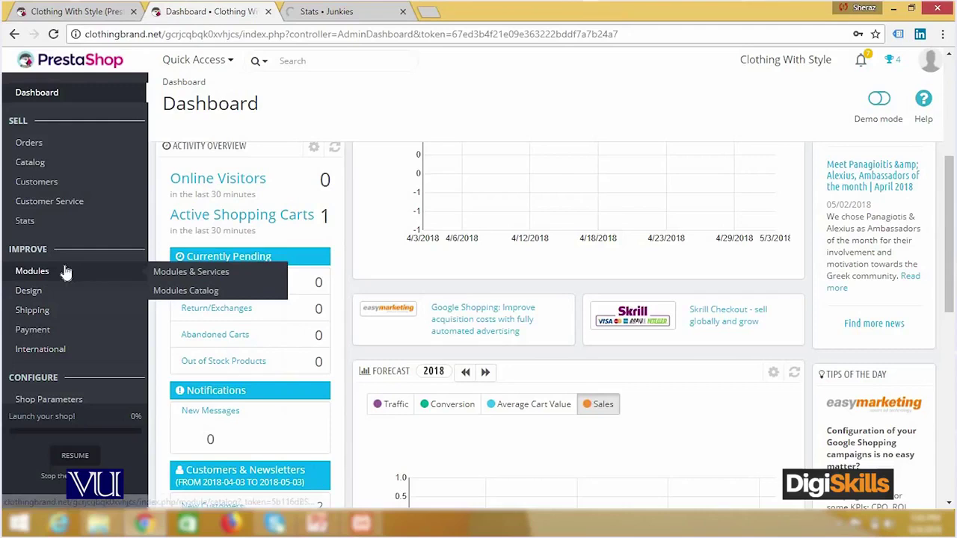
click(175, 272)
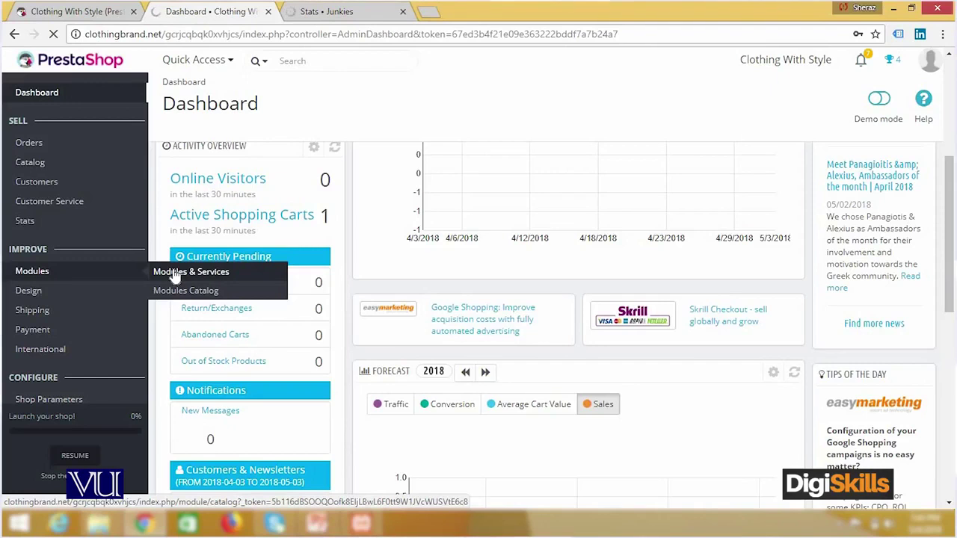
Step: Browse through the localhost store's Module selection catalog
click(322, 12)
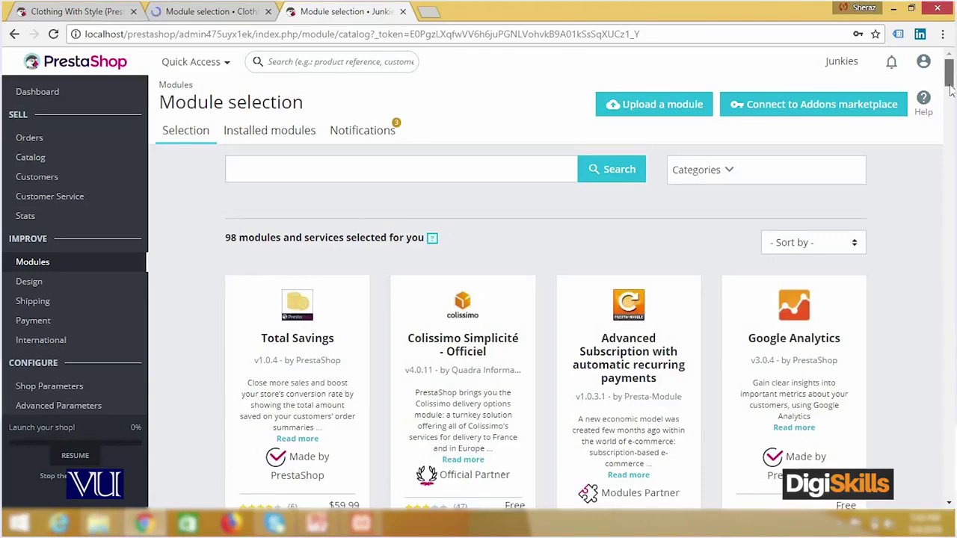
drag(950, 86, 950, 89)
scroll(950, 88, down, 2)
scroll(950, 88, down, 3)
scroll(951, 82, up, 5)
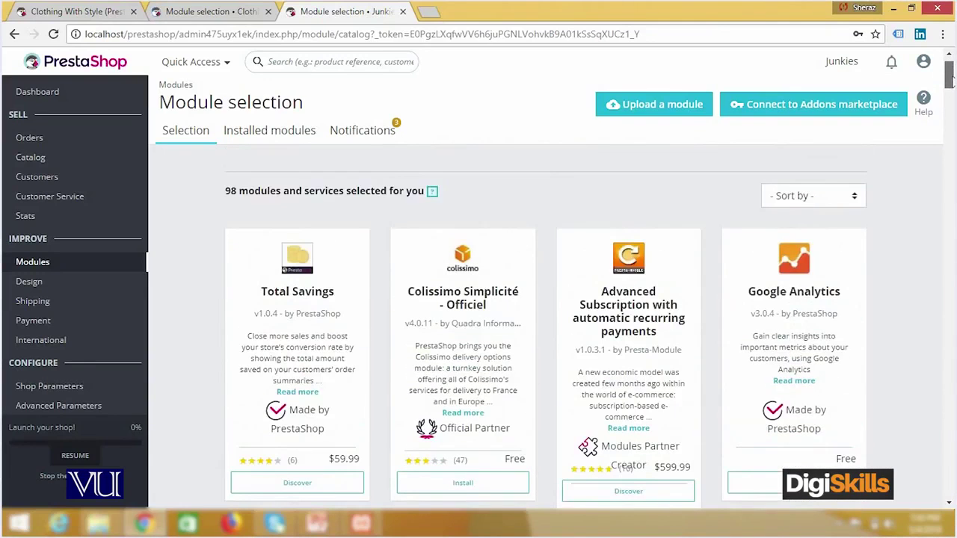
scroll(949, 81, down, 1)
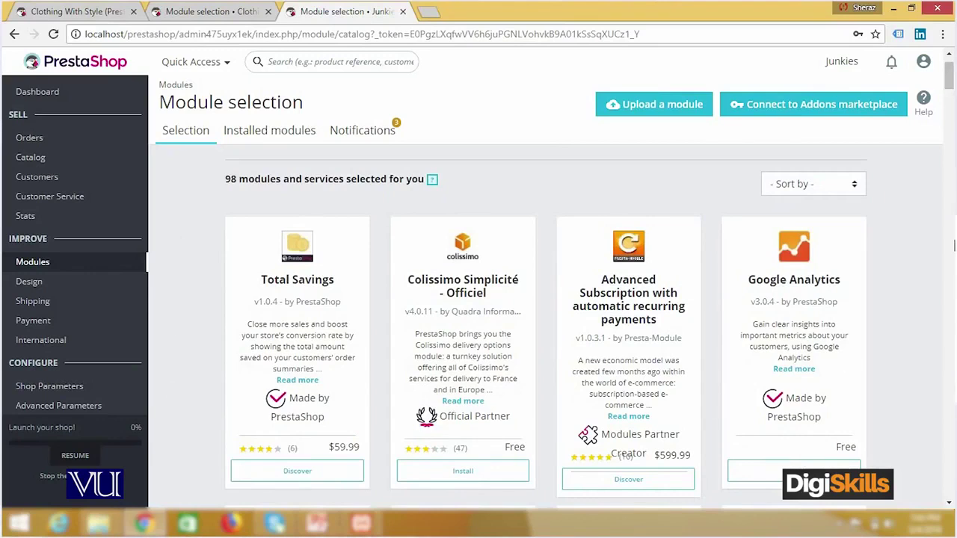
Step: View the localhost store's Installed modules list
click(300, 132)
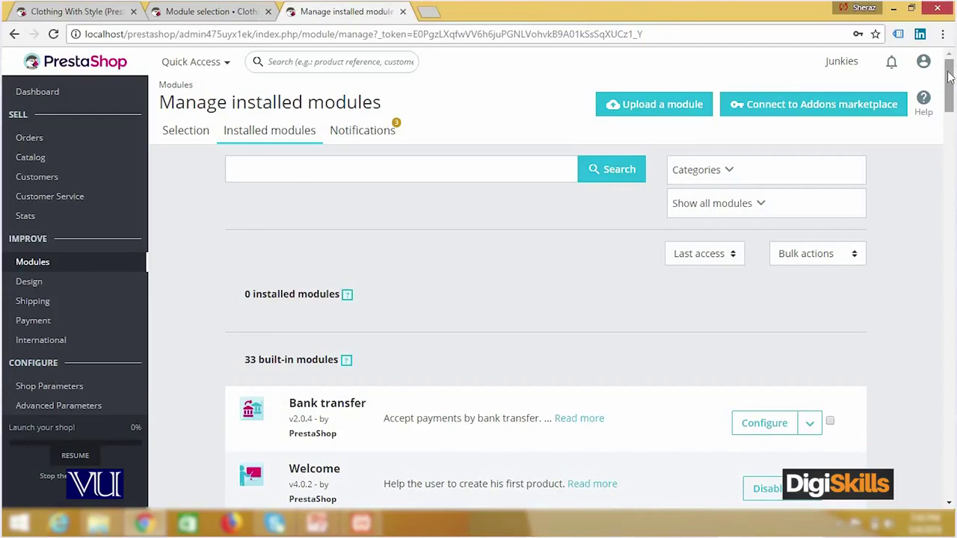
scroll(949, 78, down, 3)
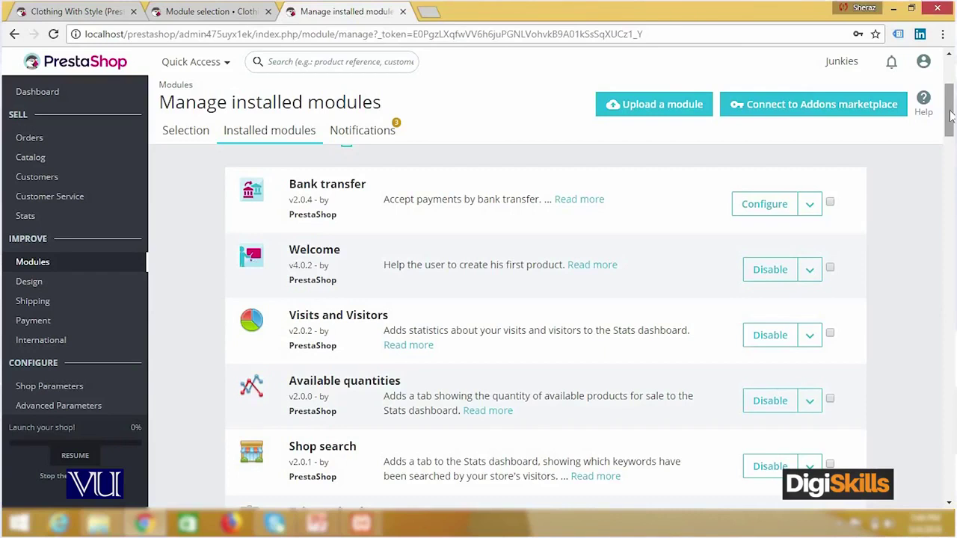
drag(951, 114, 951, 367)
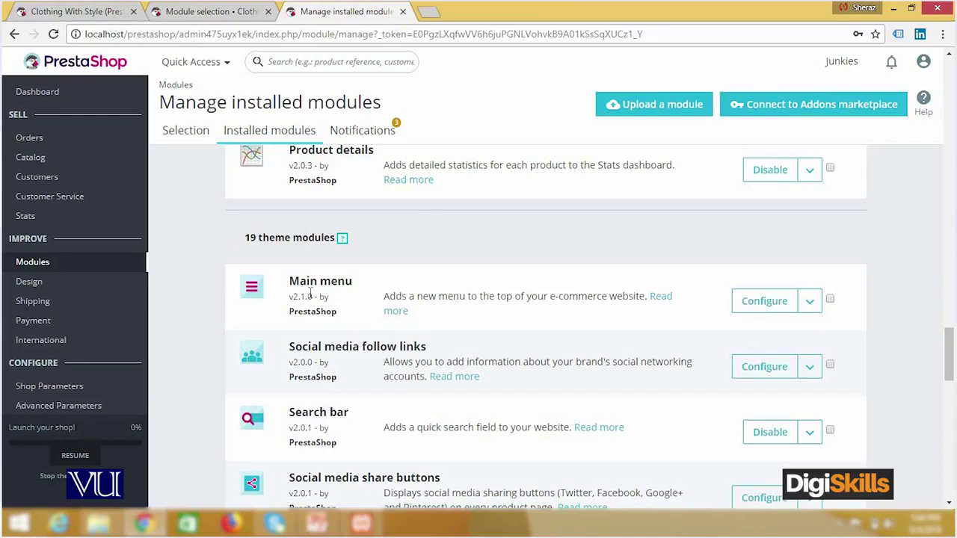
Step: Compare the online store's Installed modules, then return to the localhost installed modules
click(230, 14)
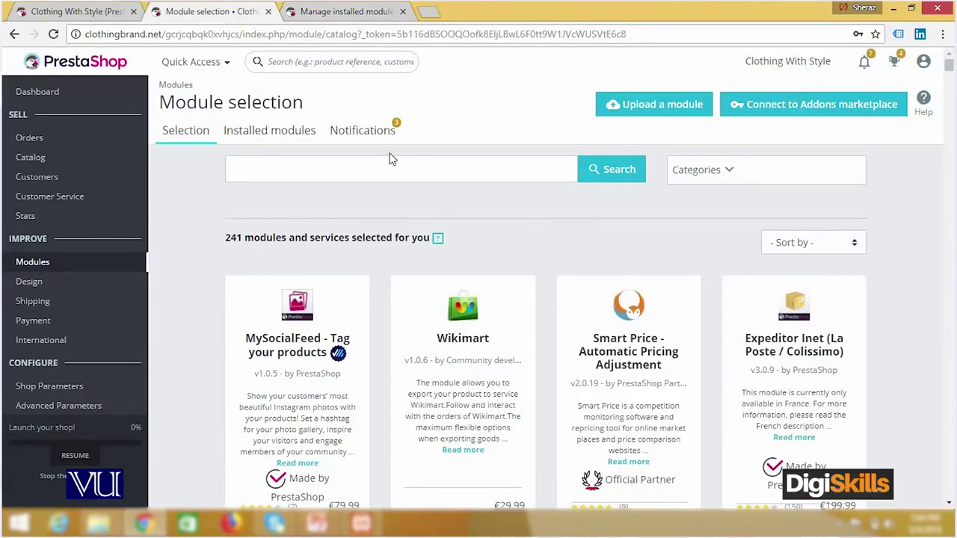
click(266, 131)
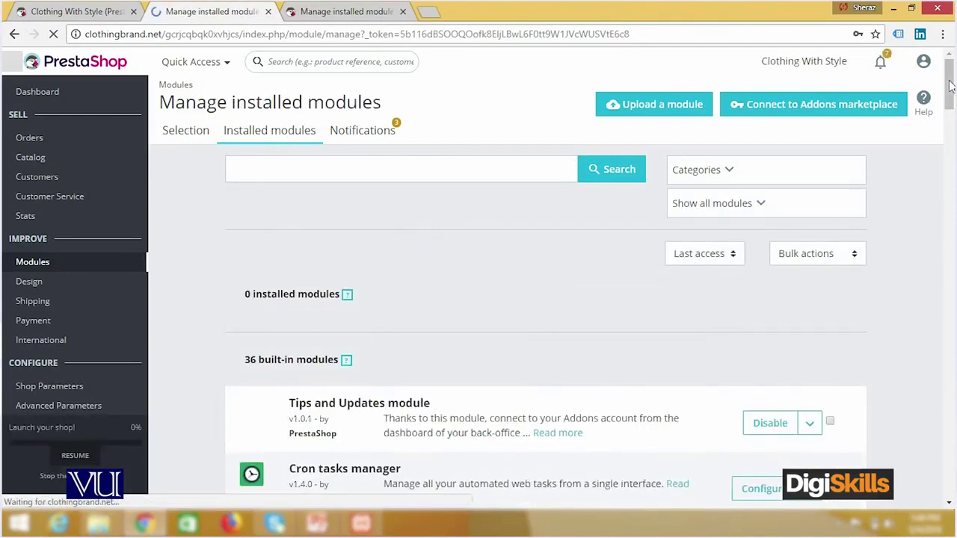
drag(947, 85, 953, 329)
click(358, 17)
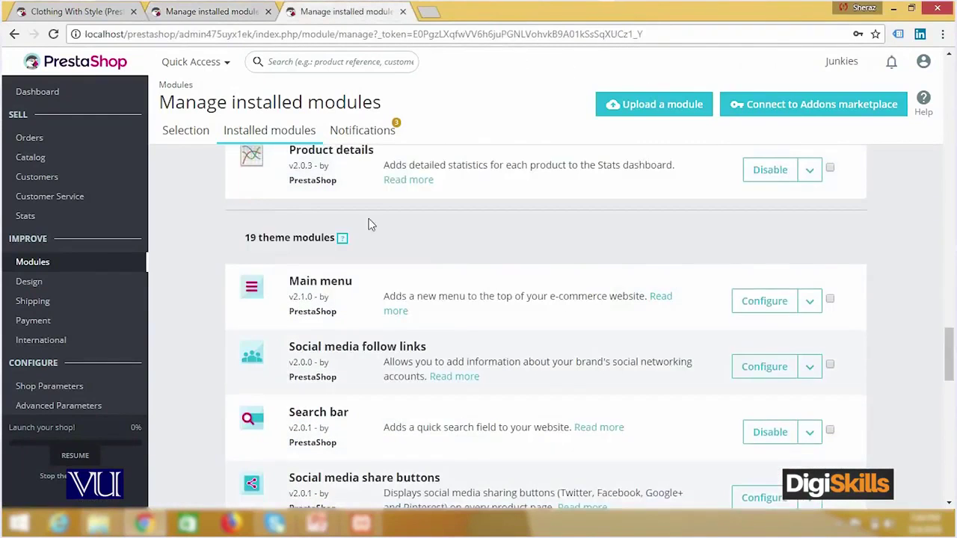
mouse_move(30, 281)
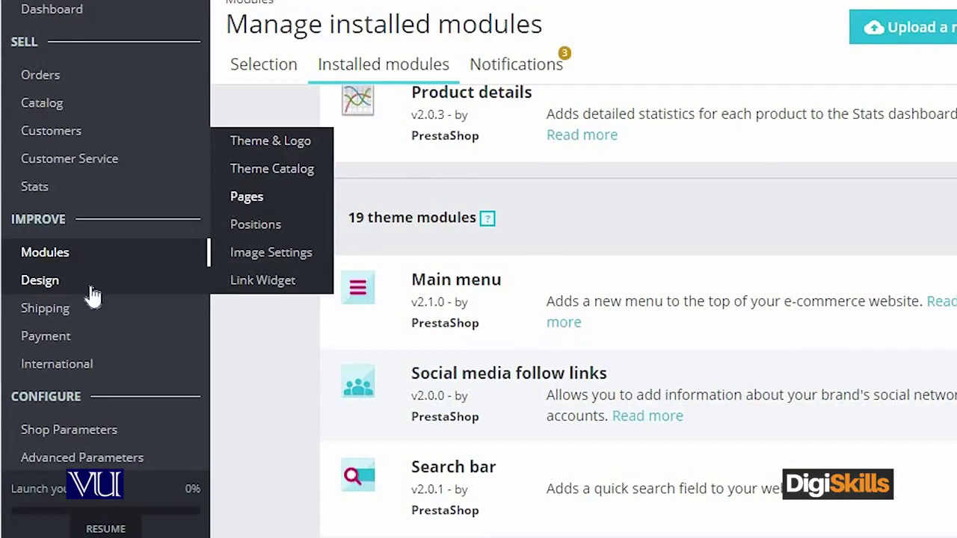
mouse_move(53, 322)
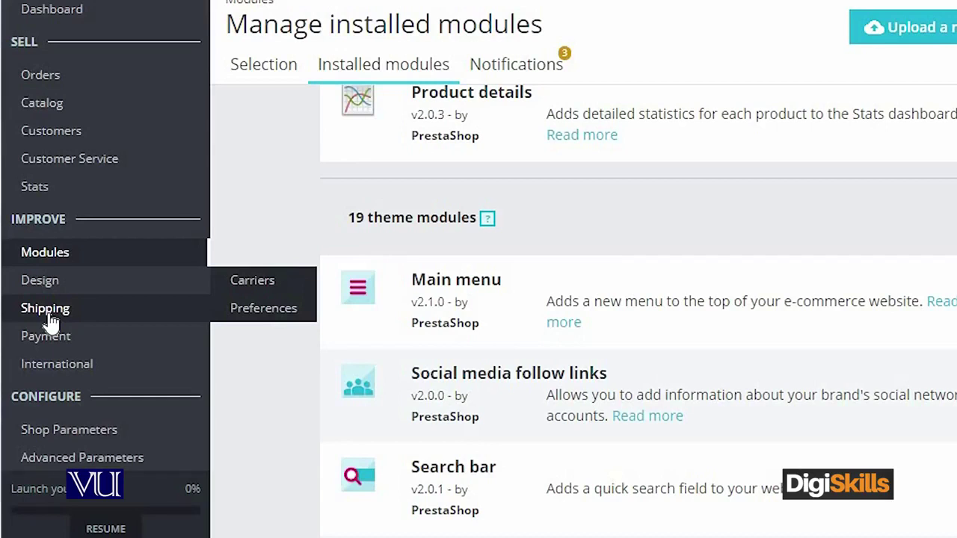
mouse_move(72, 342)
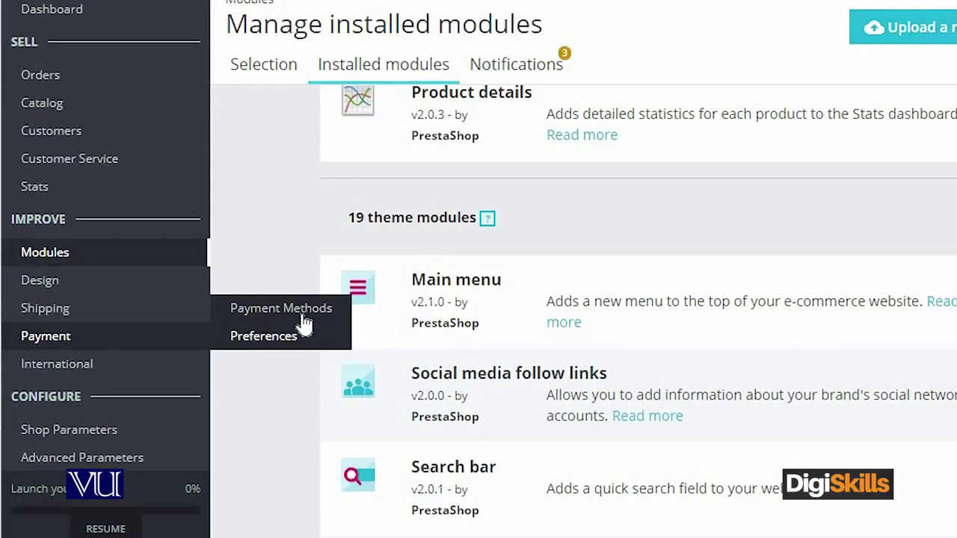
mouse_move(65, 368)
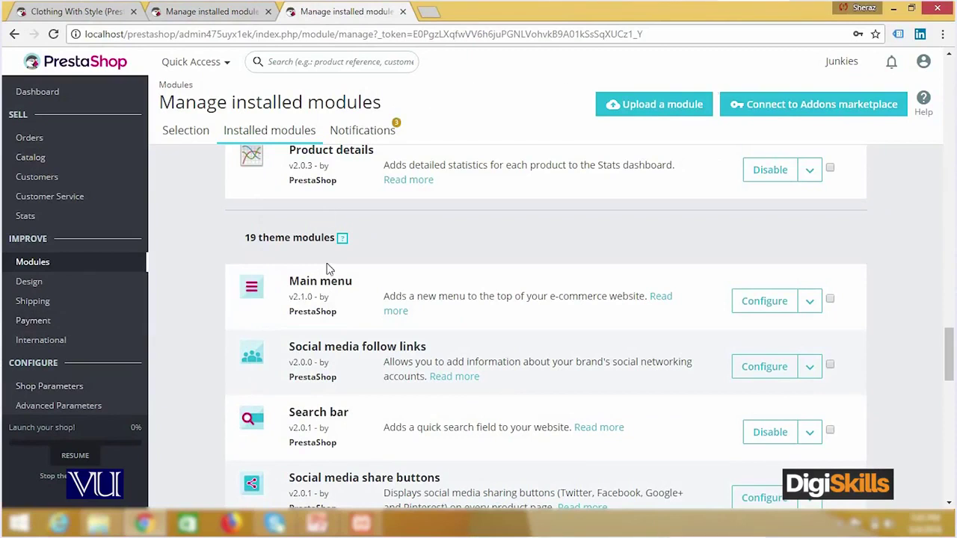
click(200, 12)
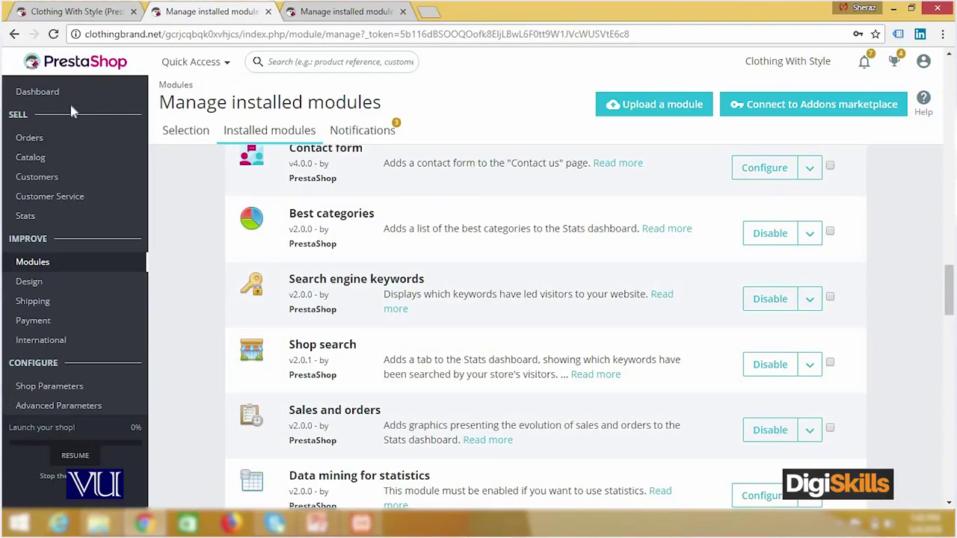
click(314, 16)
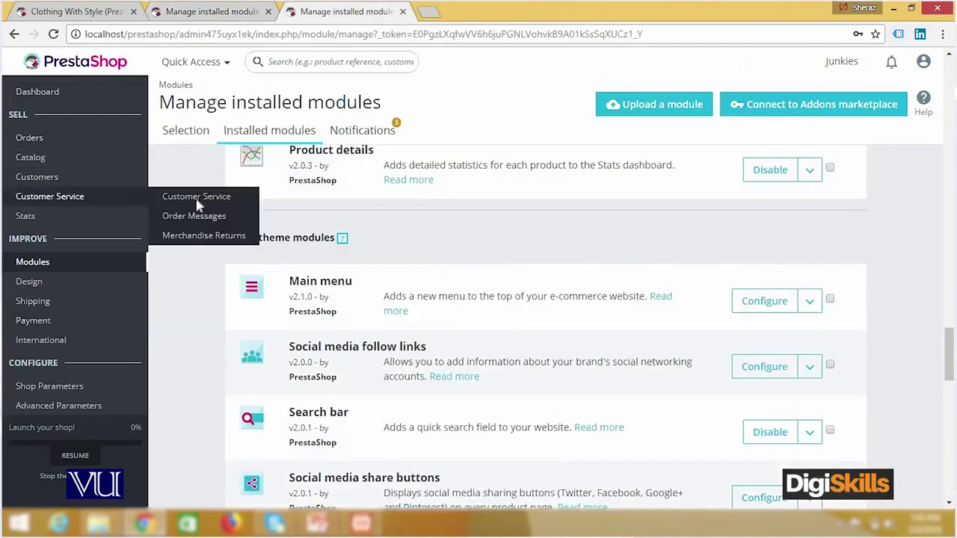